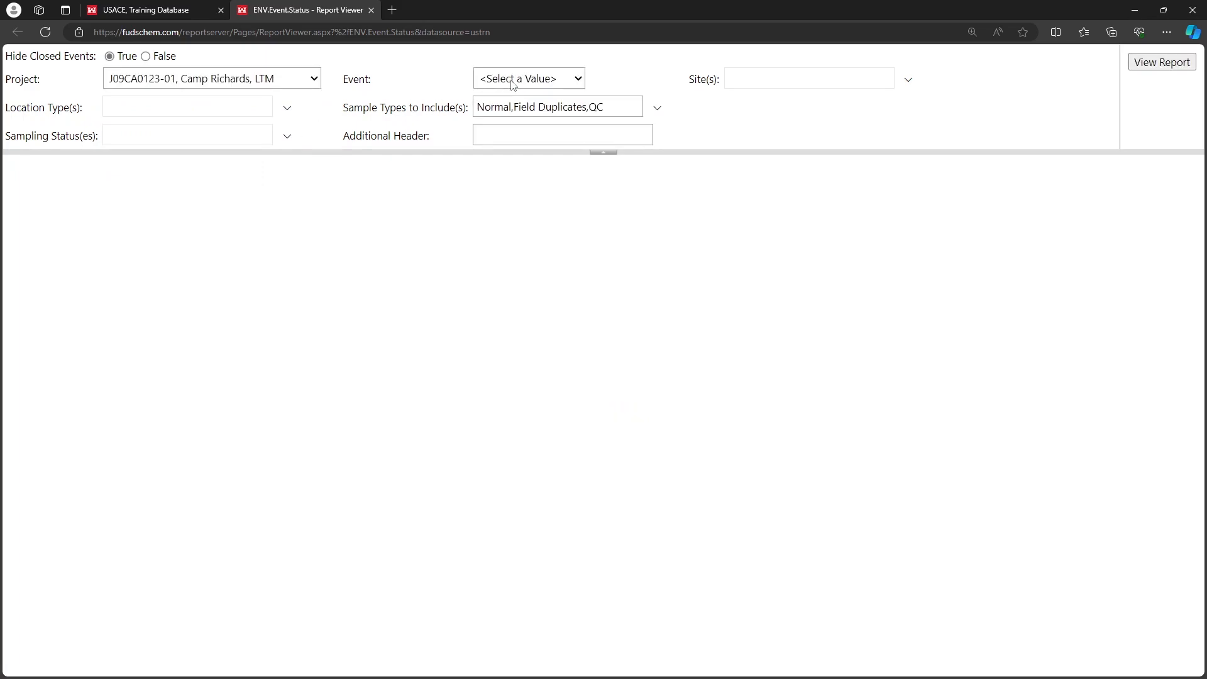
# Generate the Event Status Report for the FUDS Training 2024 event and review its sampling status and remarks columns at 150% zoom
pyautogui.click(528, 113)
pyautogui.click(1157, 63)
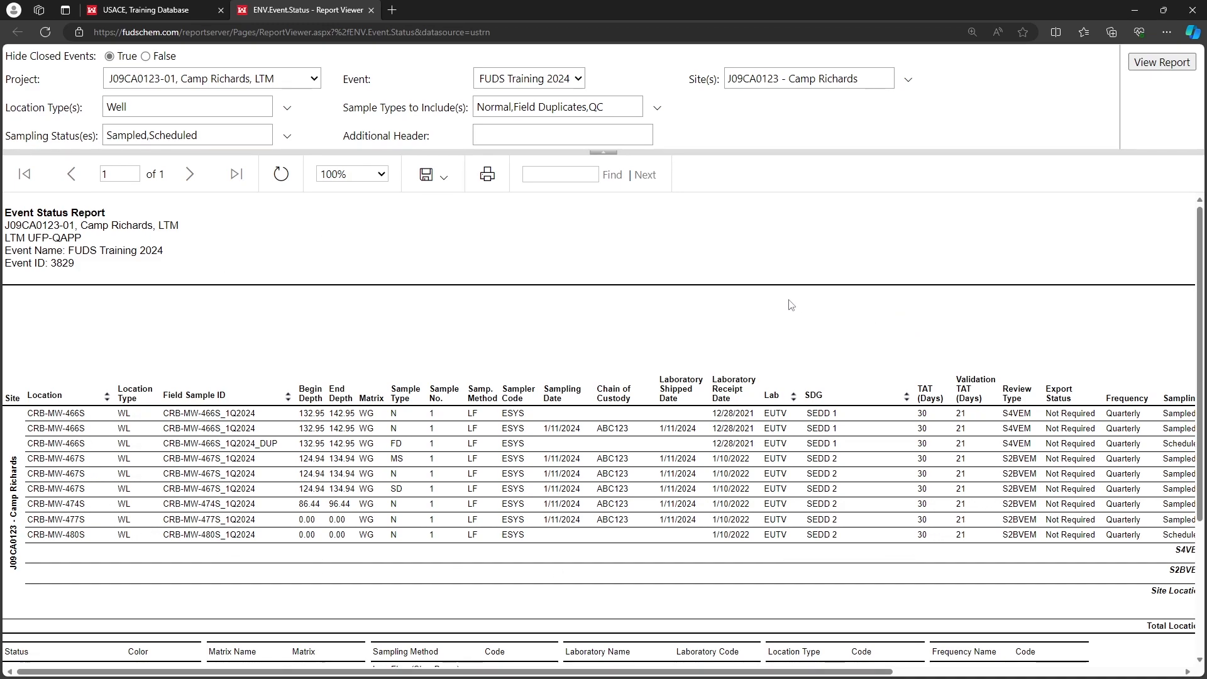
pyautogui.click(352, 174)
pyautogui.click(356, 255)
pyautogui.click(352, 316)
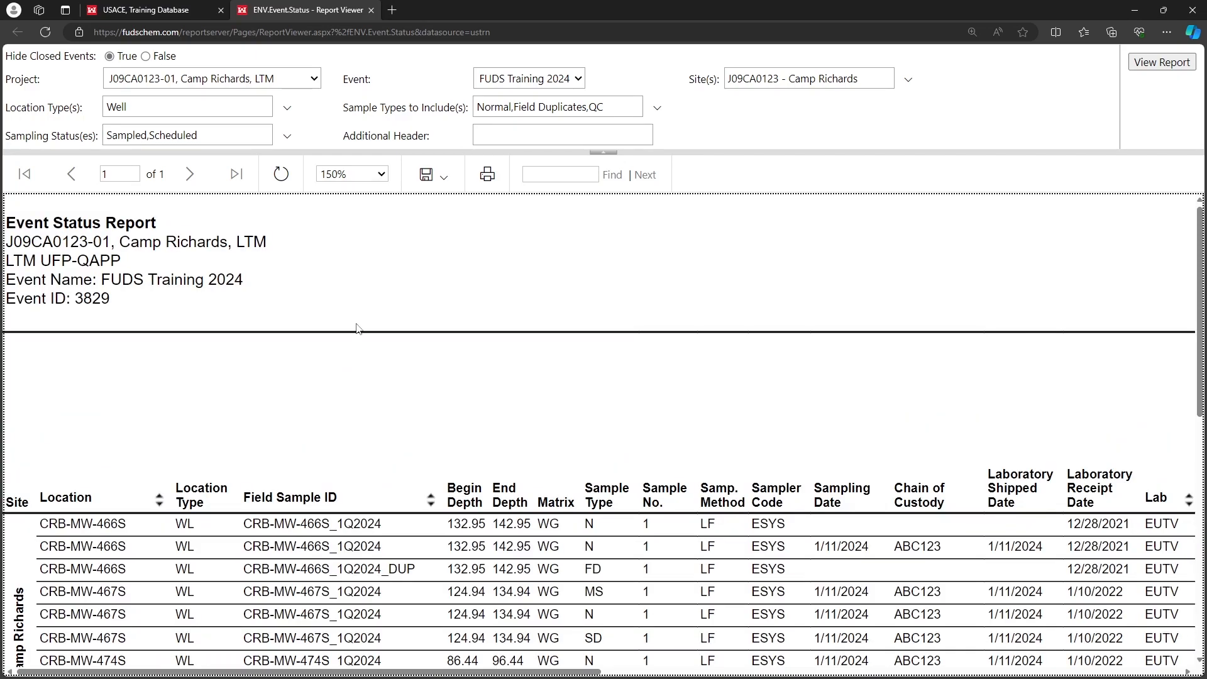
pyautogui.scroll(-2, 358, 328)
pyautogui.hscroll(12, 358, 328)
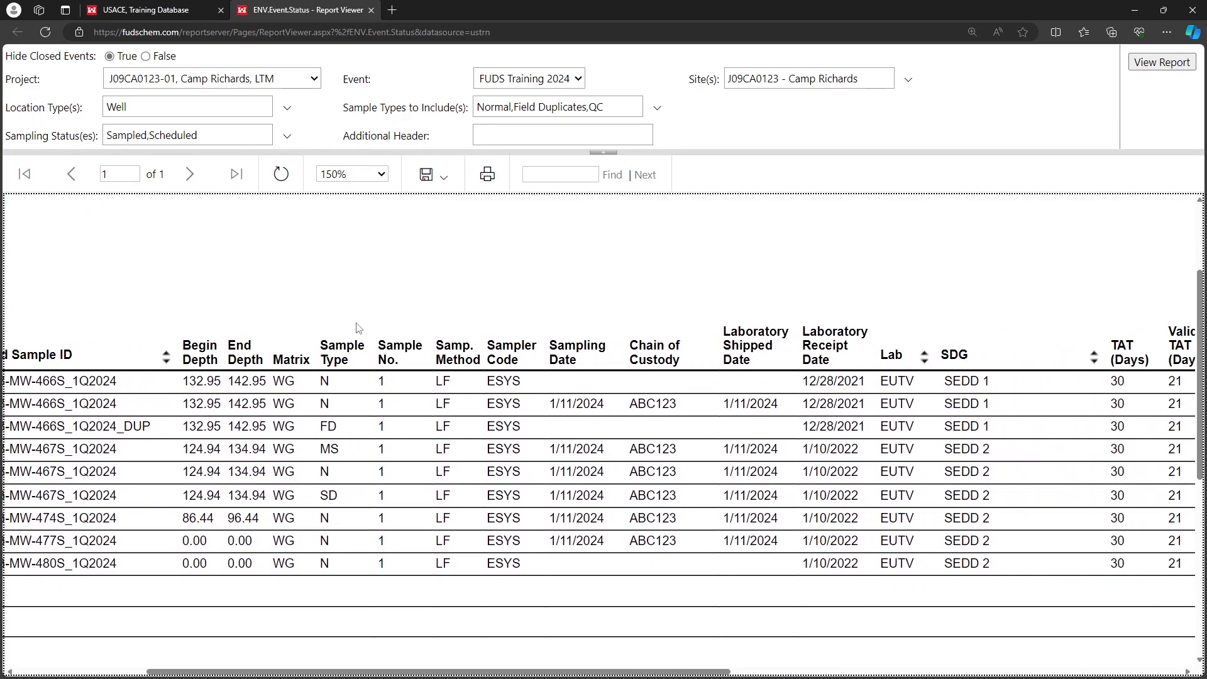
pyautogui.hscroll(2, 358, 329)
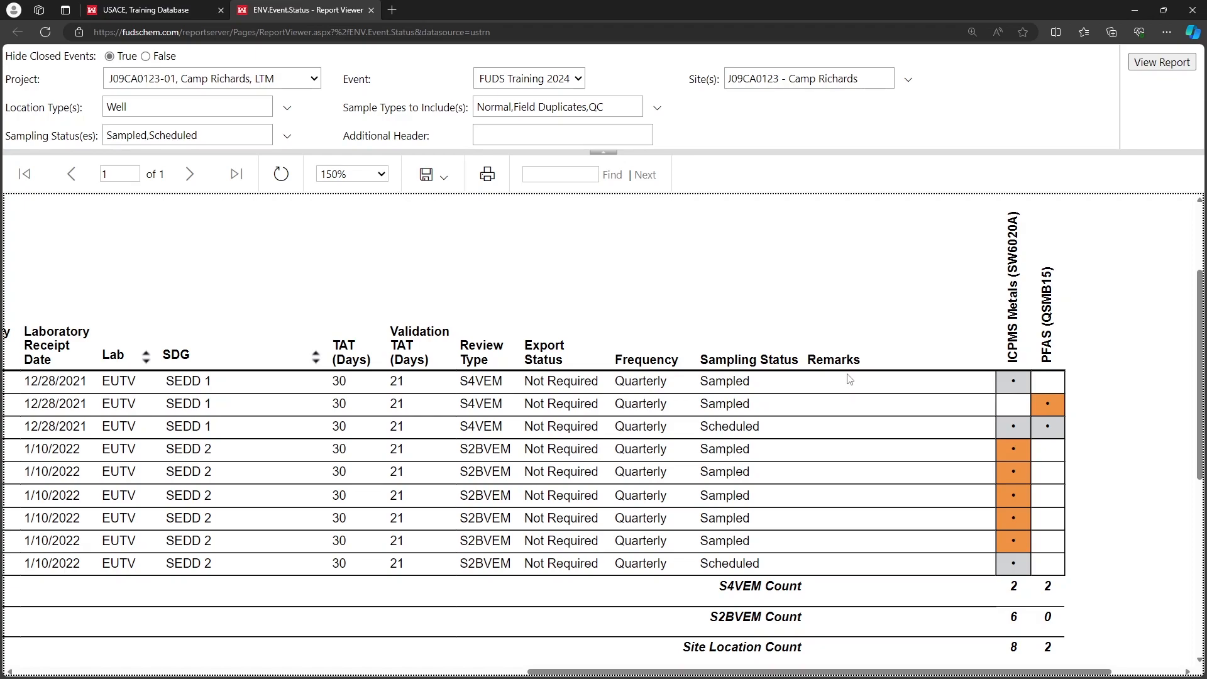
# Switch to the FUDSChem site and open the field sample editor for the FUDS Training 2024 event in Data - Event Management
pyautogui.click(160, 14)
pyautogui.moveTo(425, 130)
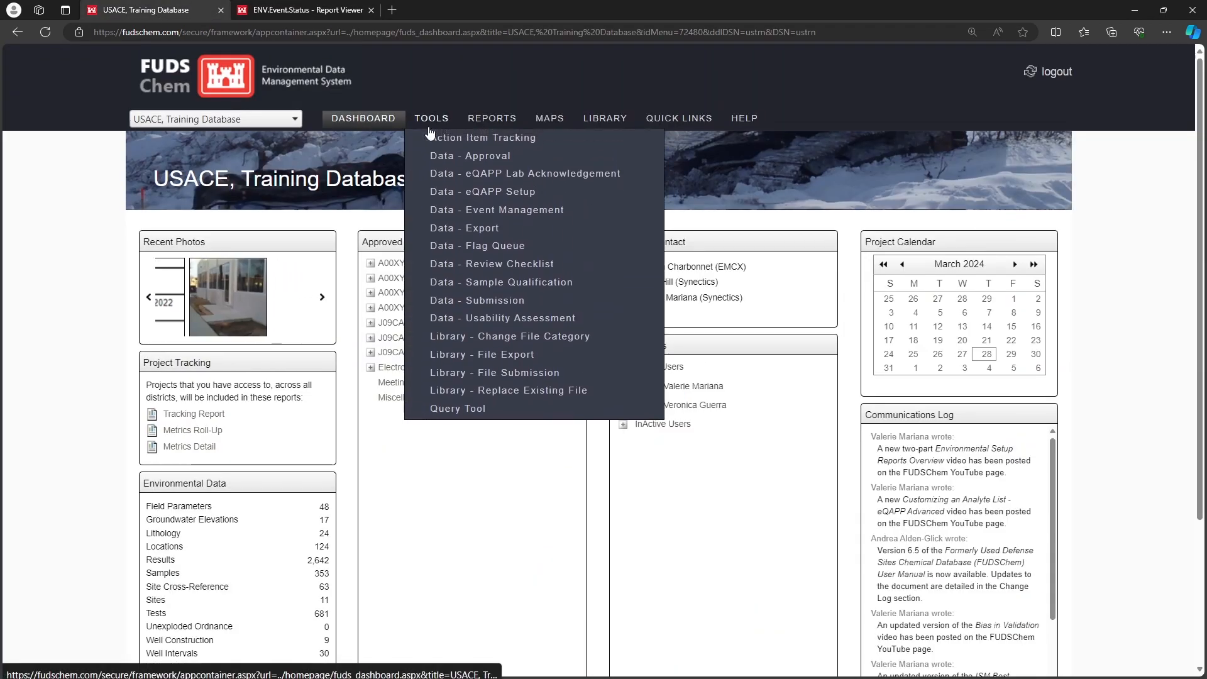
pyautogui.click(627, 216)
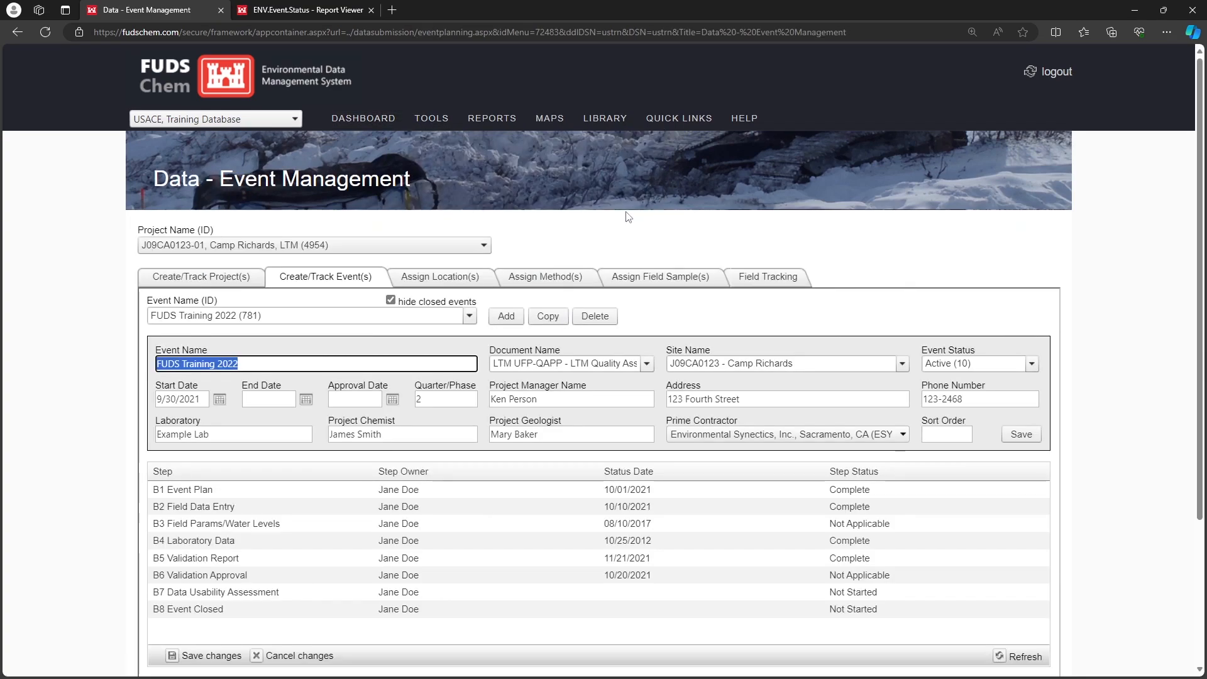
pyautogui.click(636, 276)
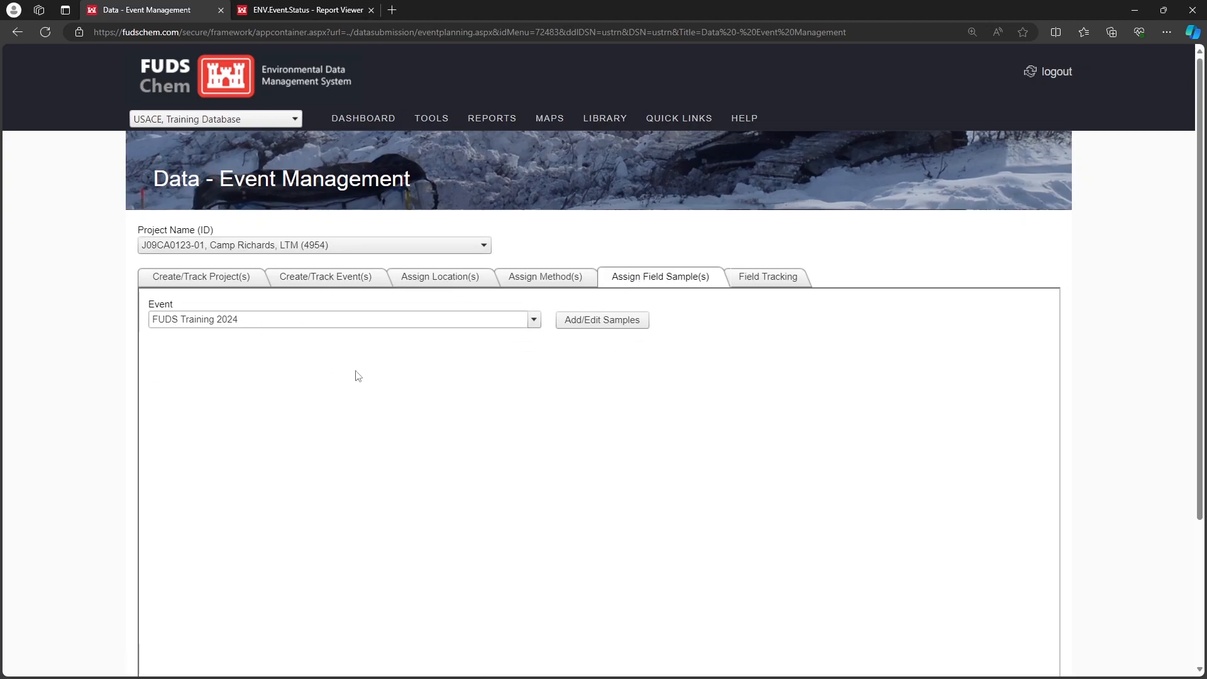
pyautogui.click(608, 324)
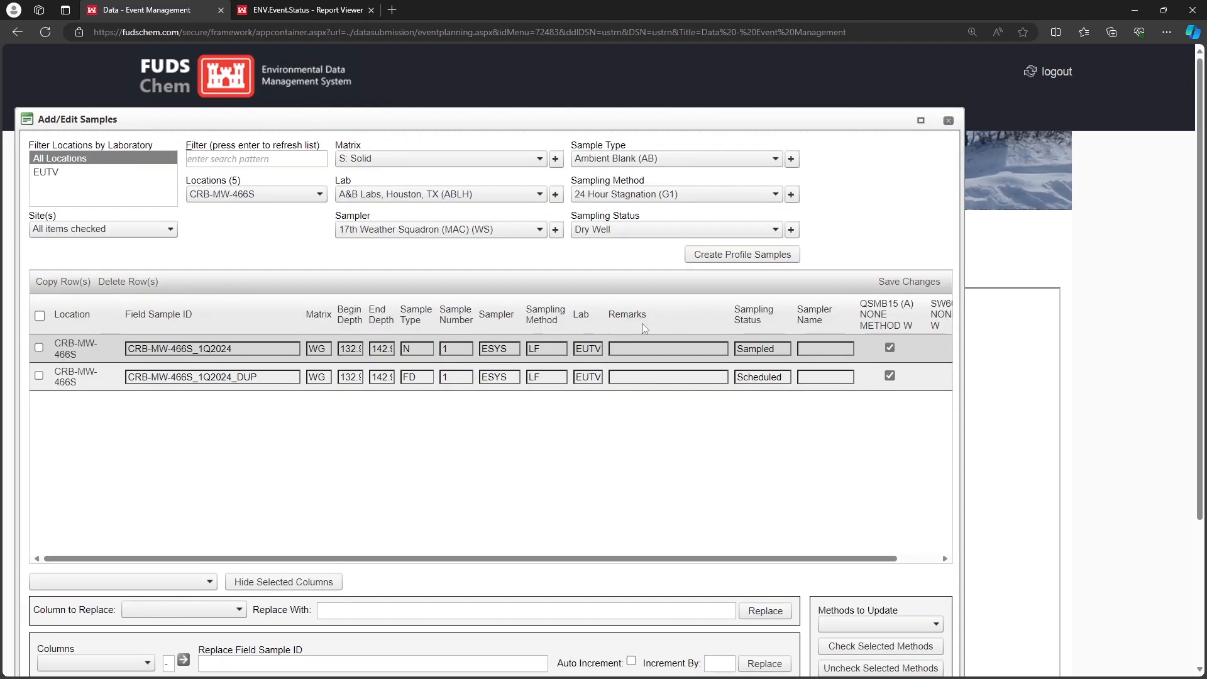
# Widen the Add/Edit Samples window and list the field samples for all locations
pyautogui.moveTo(963, 338); pyautogui.dragTo(1138, 336)
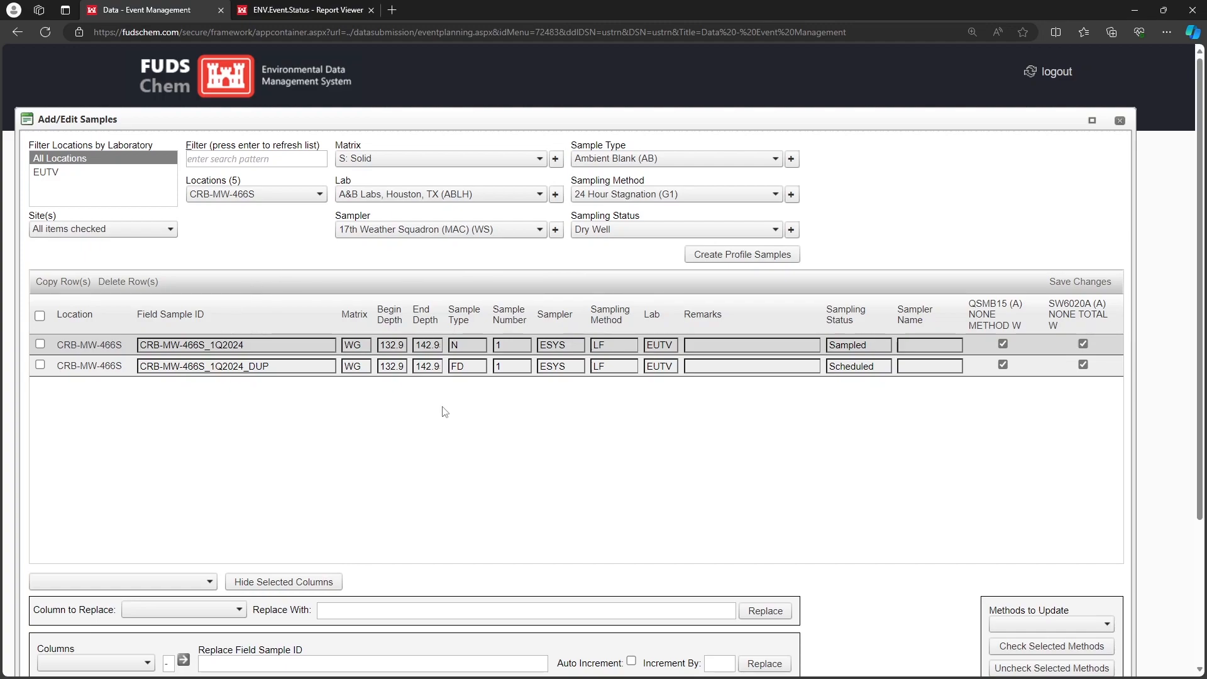
pyautogui.click(277, 195)
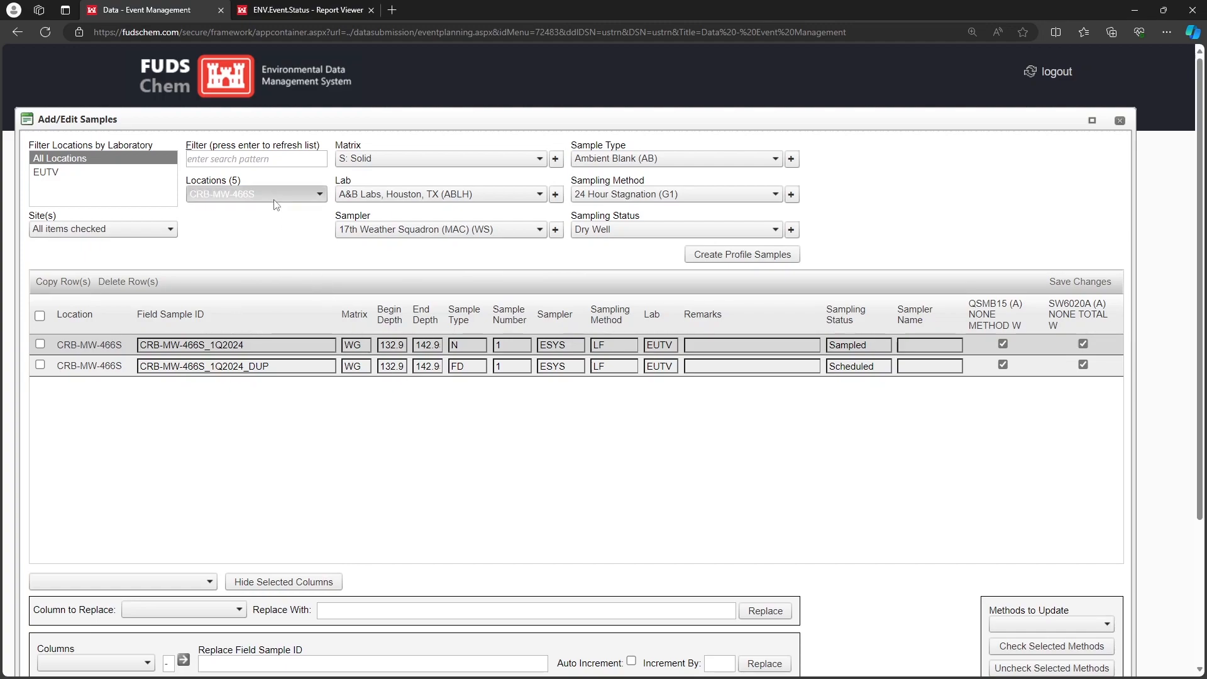
pyautogui.click(252, 211)
pyautogui.click(375, 252)
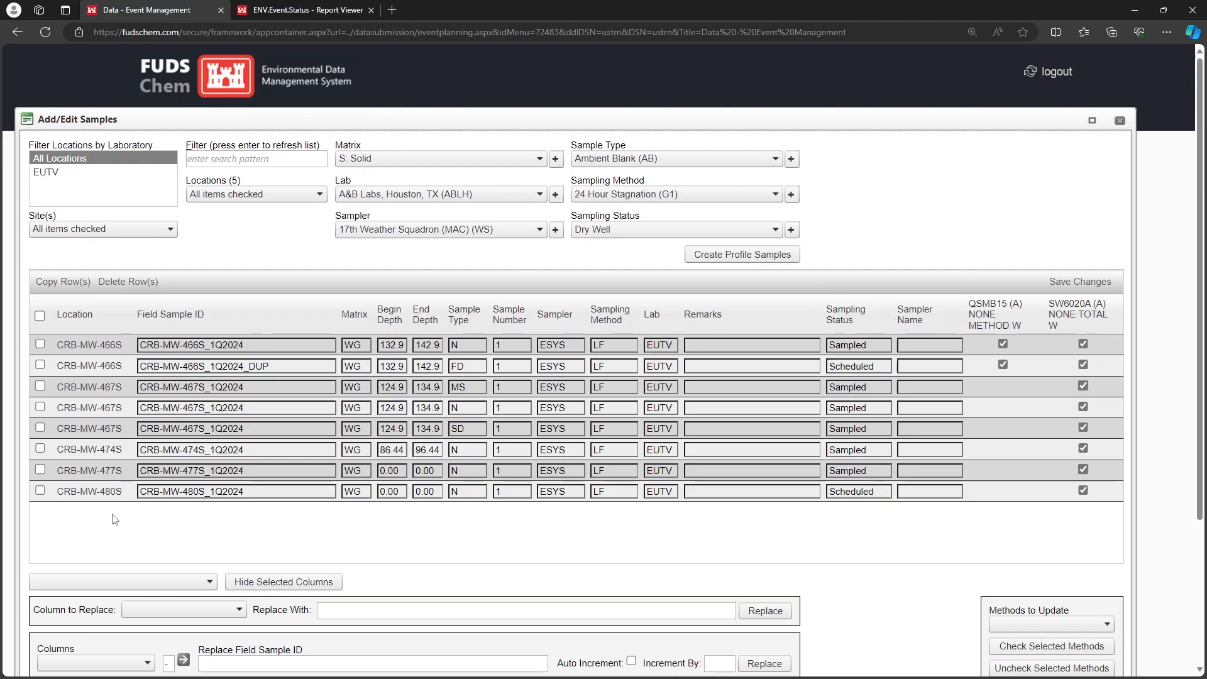
# Set the sampling status of samples CRB-MW-466S_1Q2024_DUP and CRB-MW-480S_1Q2024 to Unscheduled
pyautogui.click(40, 491)
pyautogui.click(39, 365)
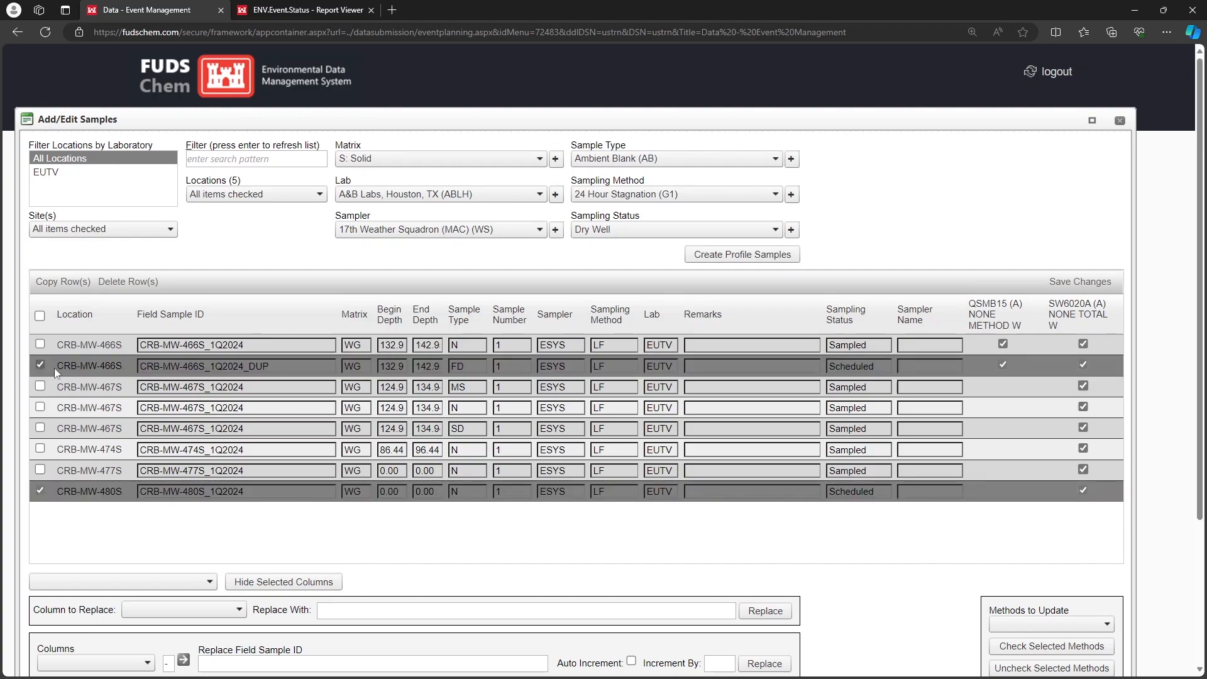
pyautogui.click(718, 226)
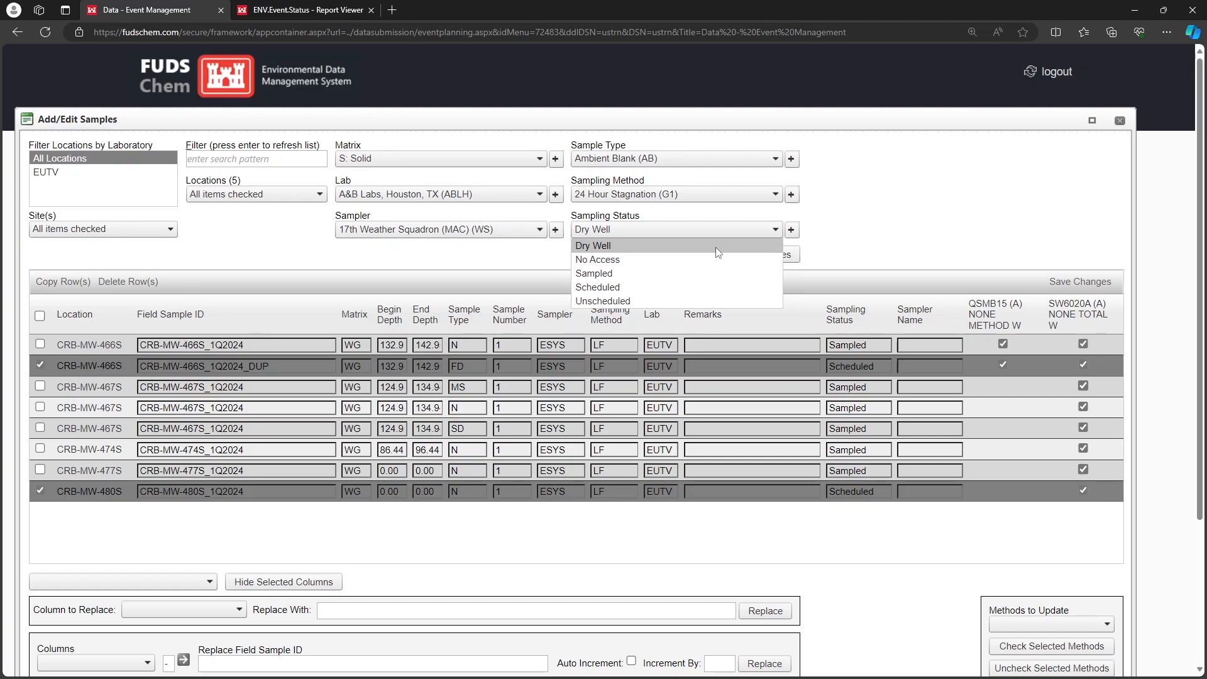
pyautogui.click(710, 302)
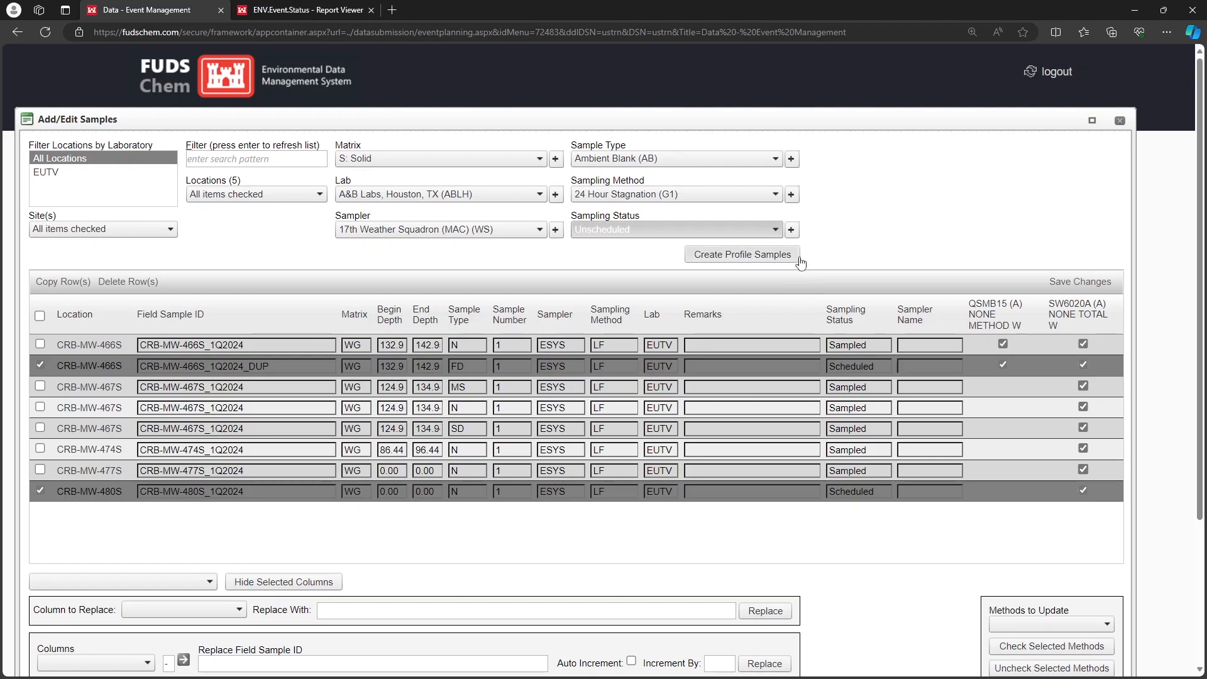
pyautogui.click(794, 235)
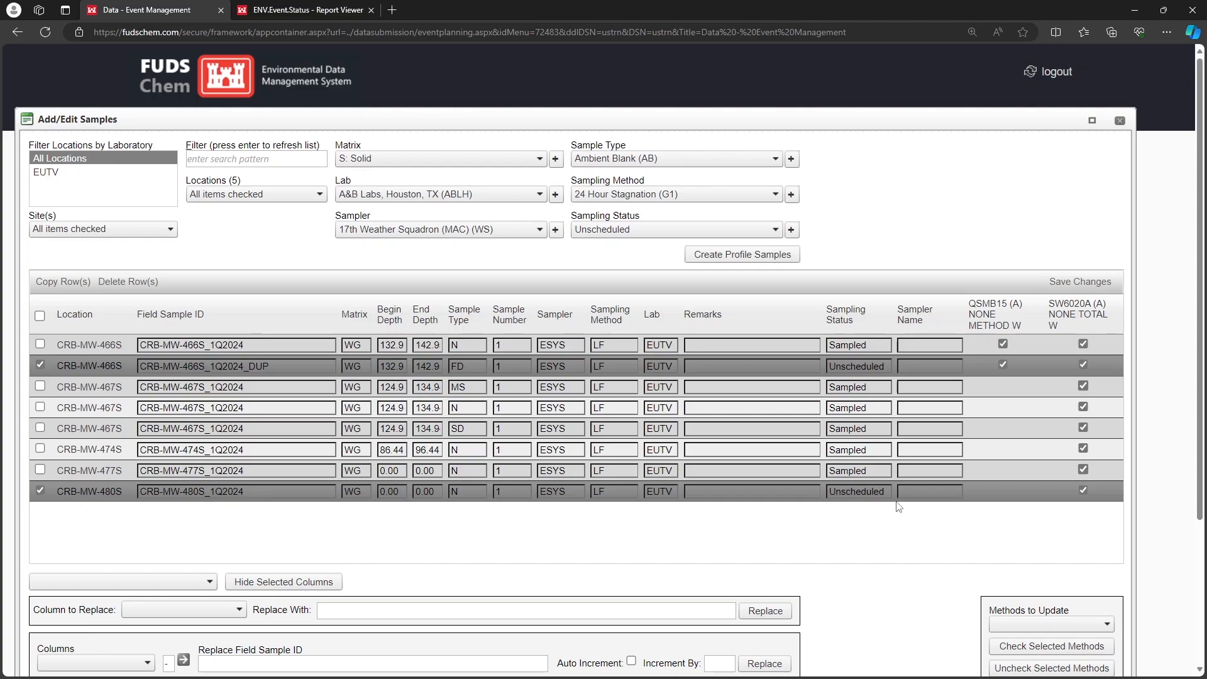
pyautogui.moveTo(886, 367); pyautogui.dragTo(831, 367)
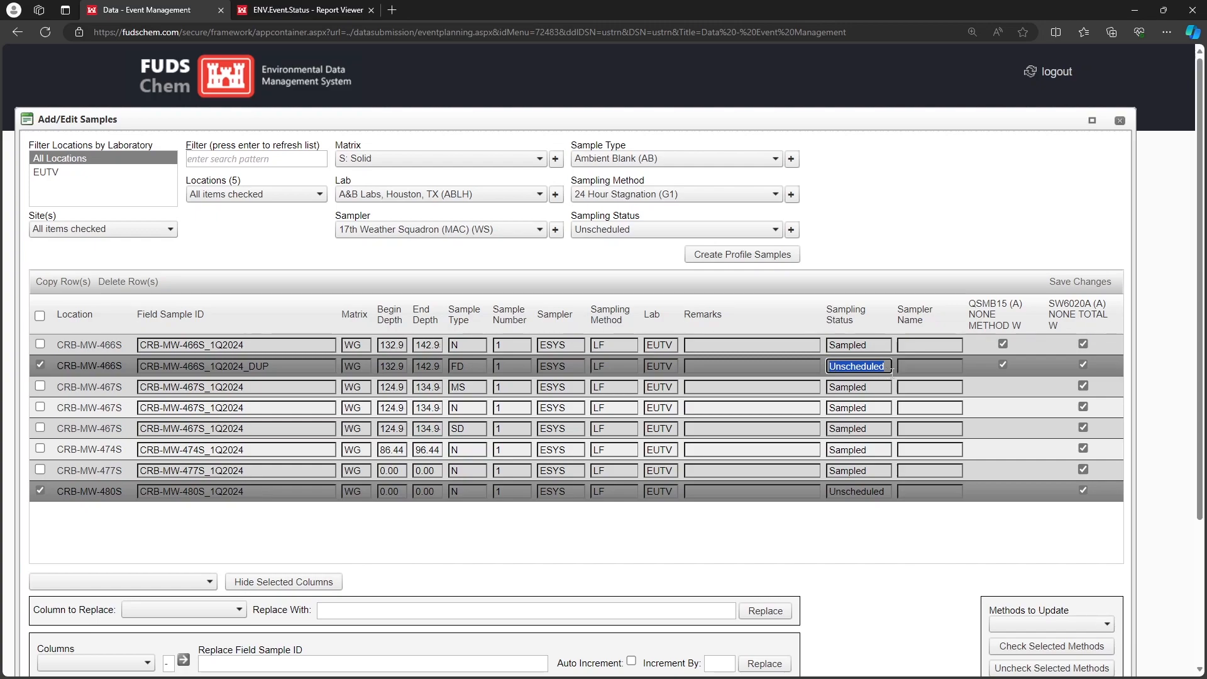
# Enter the remark "Bottle broke in transit" for CRB-MW-466S_1Q2024_DUP and "Well was iced over" for CRB-MW-480S_1Q2024
pyautogui.click(761, 366)
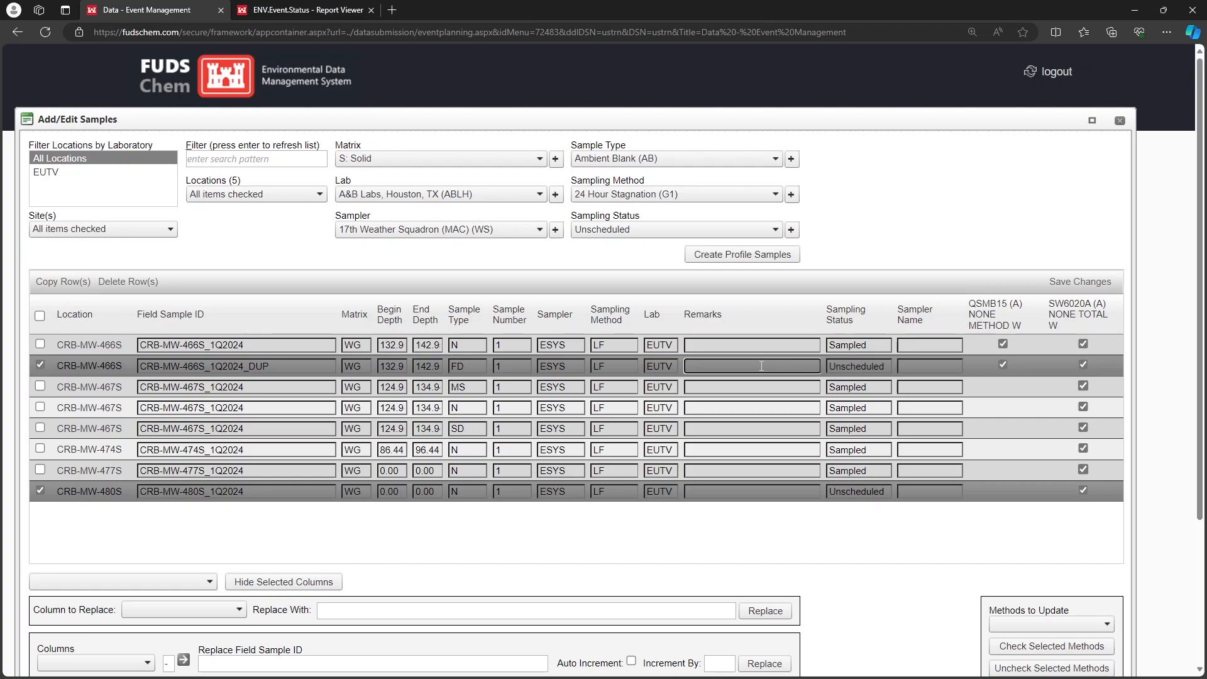
pyautogui.write('Bottle broke in transit')
pyautogui.click(733, 493)
pyautogui.write('Well was iced over')
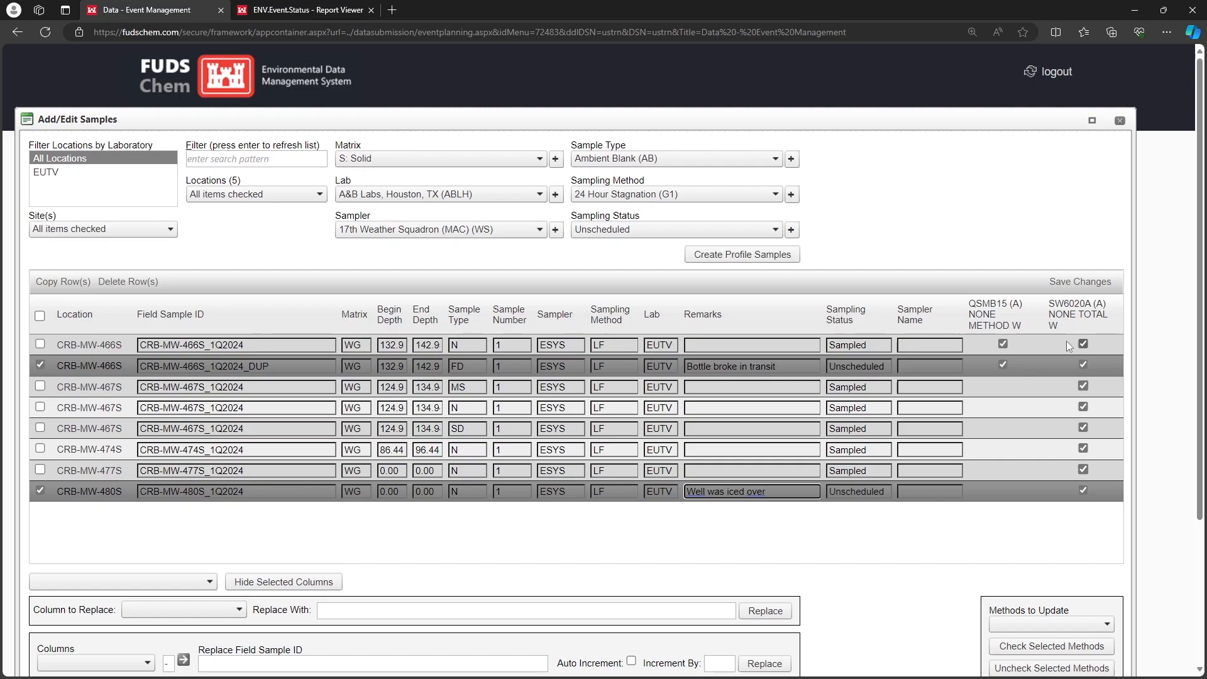
# Enter the remark "Not analyzed for SW6020A" for the normal sample CRB-MW-466S_1Q2024
pyautogui.click(785, 343)
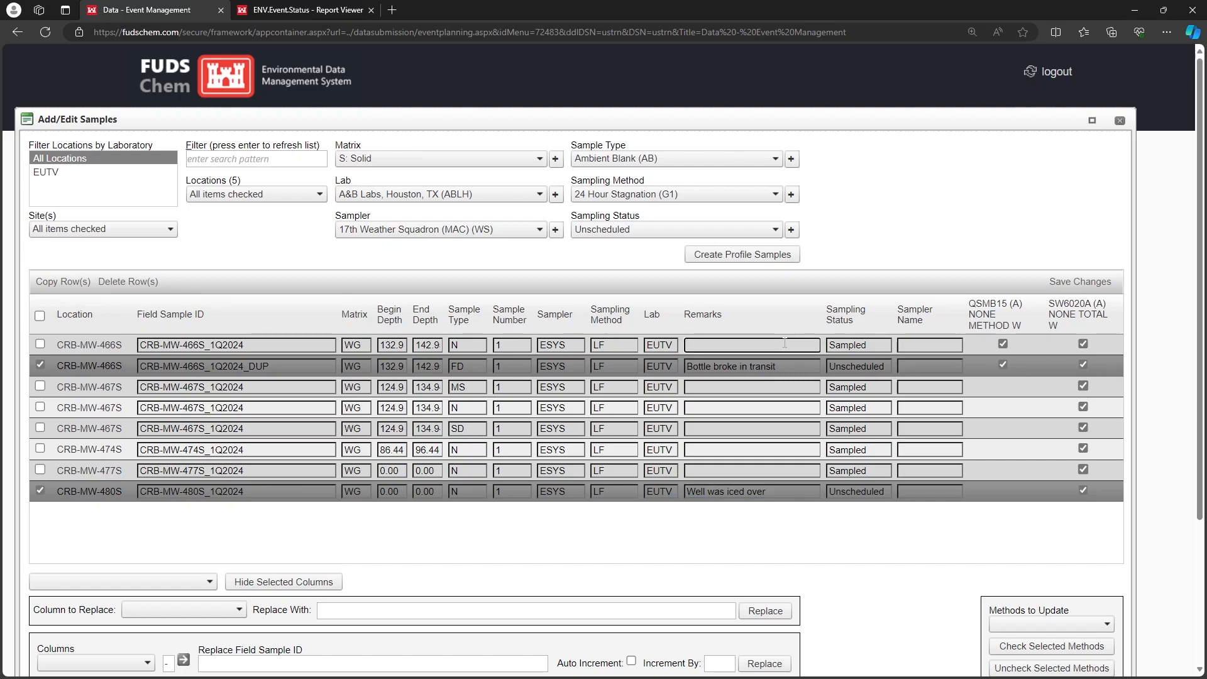
pyautogui.write('not analyzed for SW6020A')
pyautogui.click(689, 344)
pyautogui.press('Delete')
pyautogui.write('N')
pyautogui.click(802, 312)
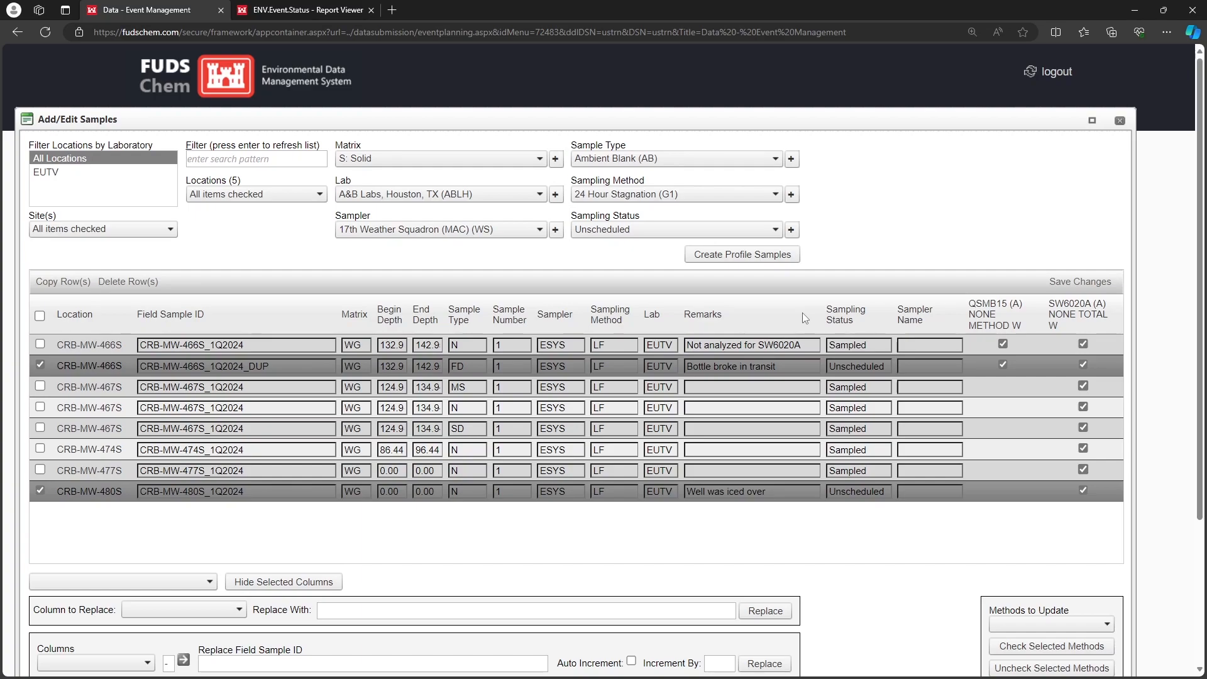
# Save the sample changes and close the Add/Edit Samples window
pyautogui.click(1068, 286)
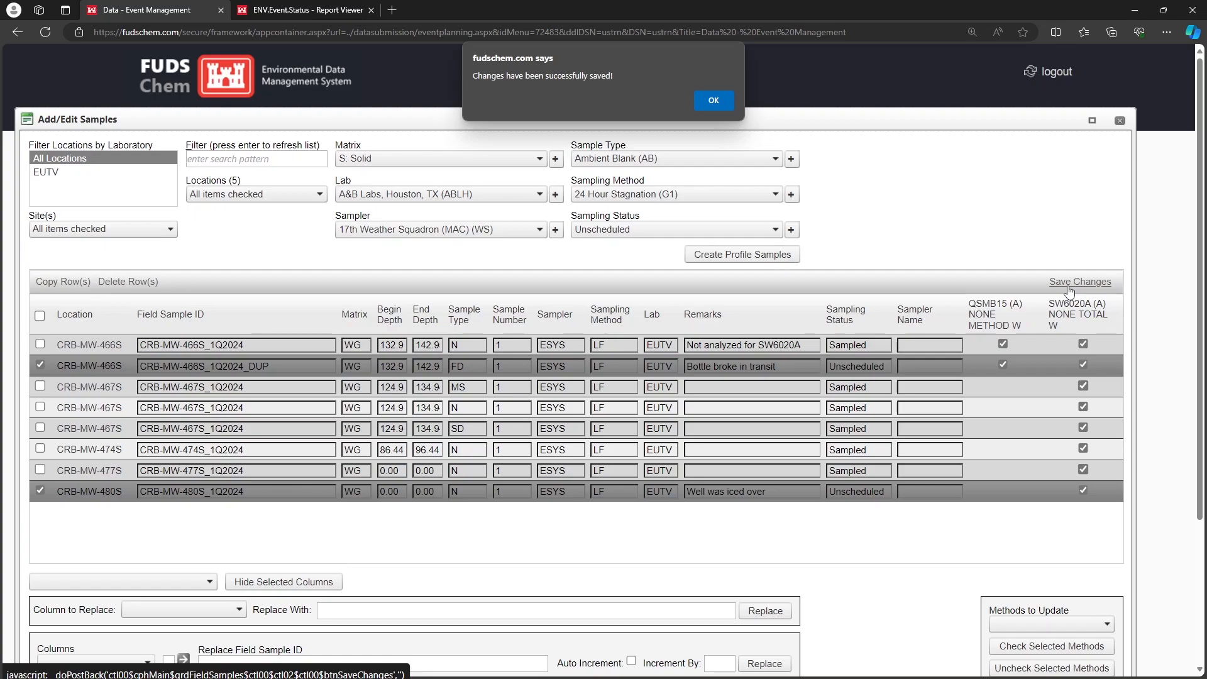
pyautogui.click(722, 100)
pyautogui.click(1120, 122)
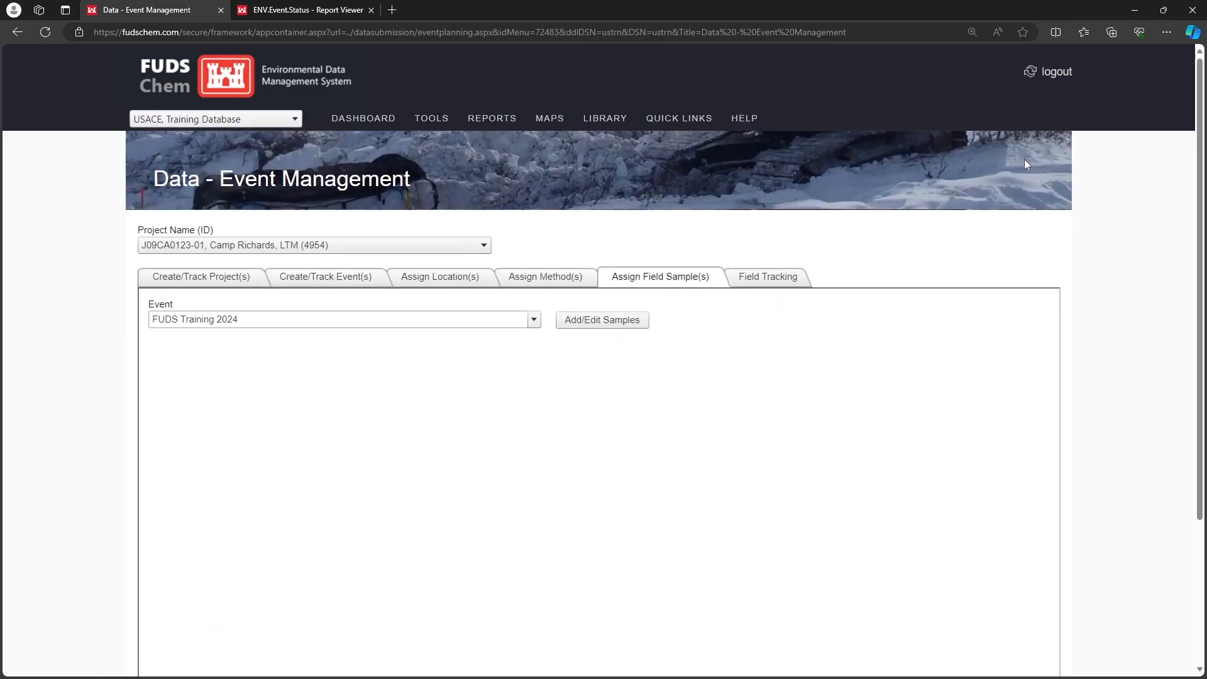
# Reload the Event Status report page and regenerate the report for project J09CA0123-01, Camp Richards, LTM and event FUDS Training 2024
pyautogui.click(273, 9)
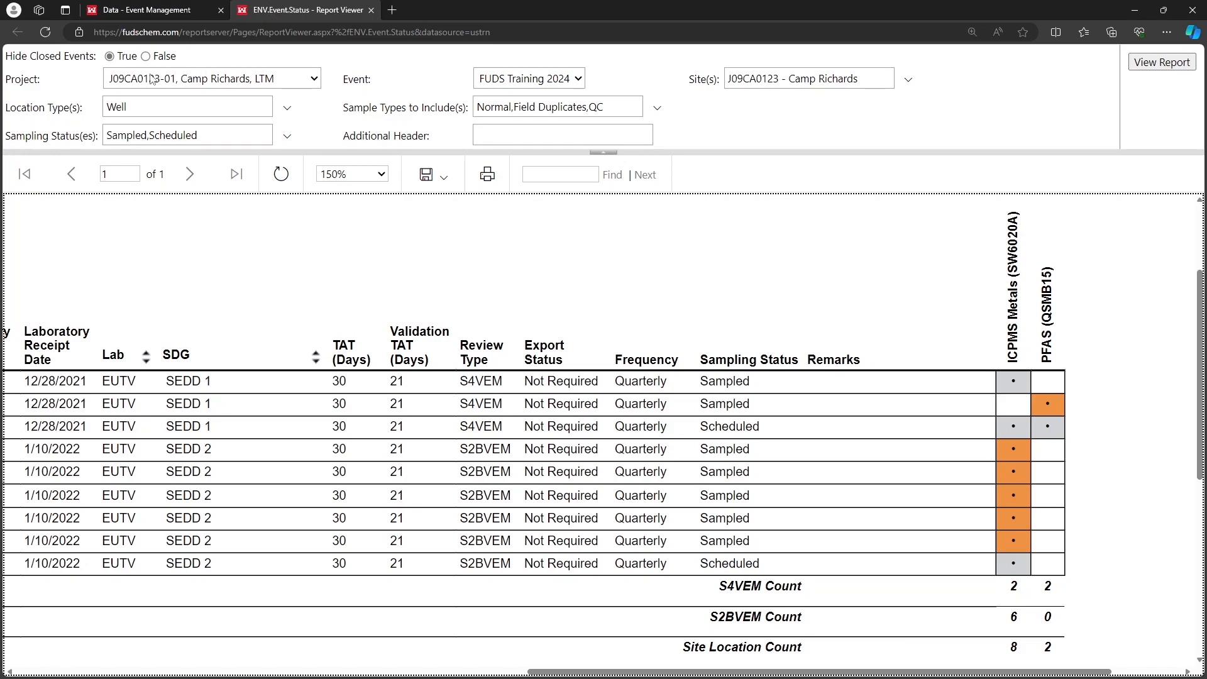
pyautogui.click(48, 35)
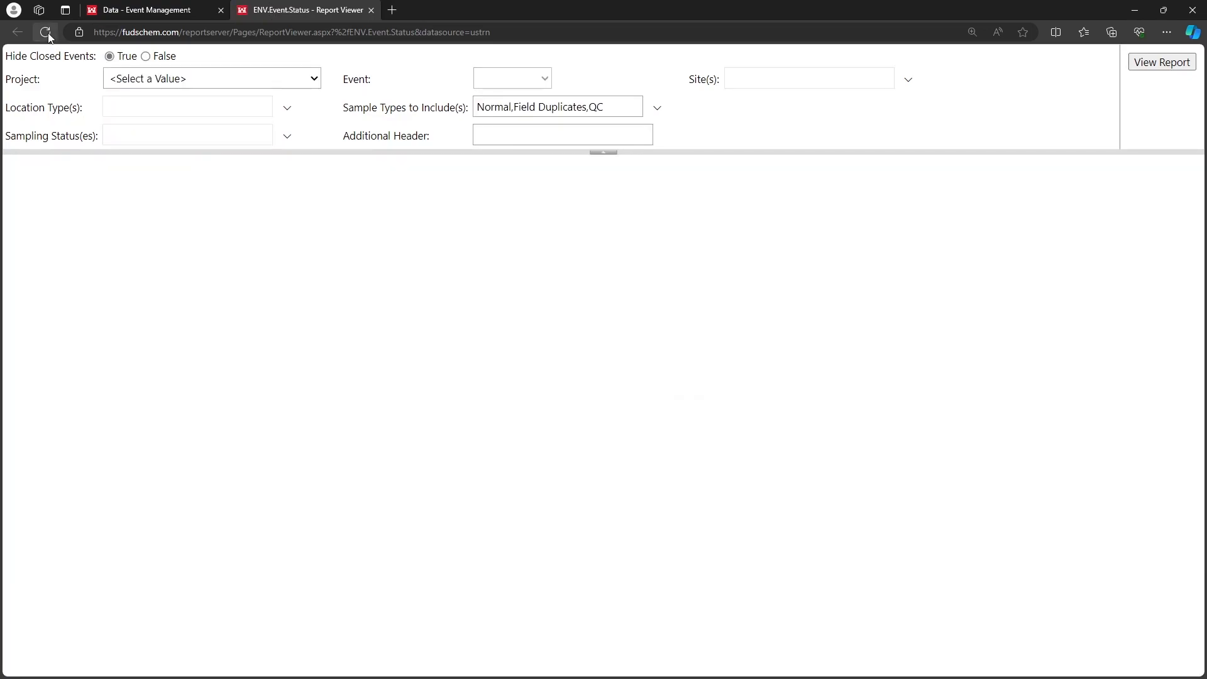
pyautogui.click(167, 79)
pyautogui.click(232, 123)
pyautogui.click(520, 84)
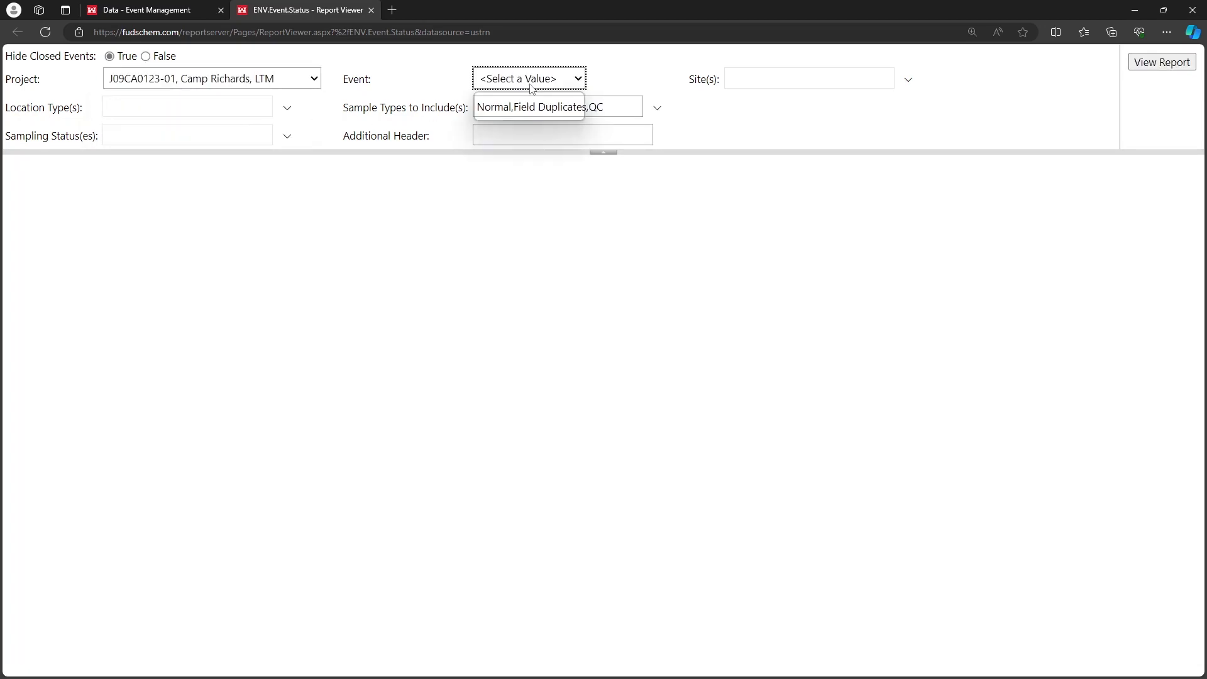
pyautogui.click(542, 111)
pyautogui.click(1153, 63)
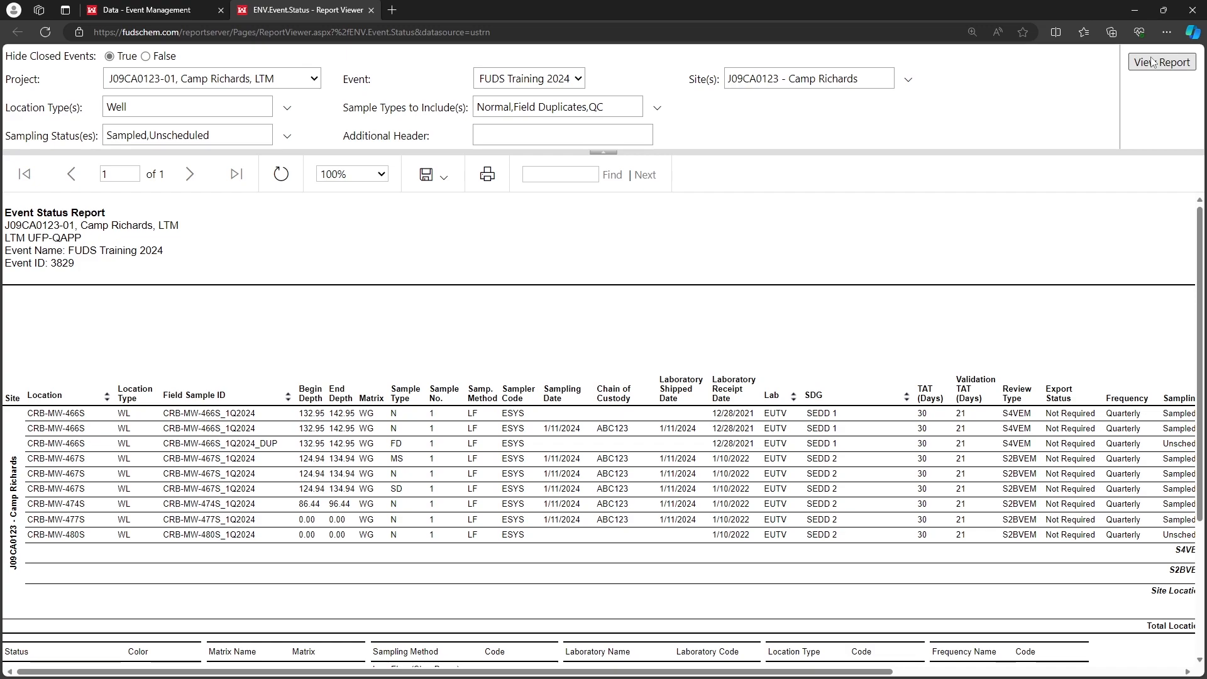
# Enlarge the regenerated report to 150% and check its sampling status and remarks columns
pyautogui.click(374, 176)
pyautogui.click(357, 251)
pyautogui.hscroll(10, 496, 283)
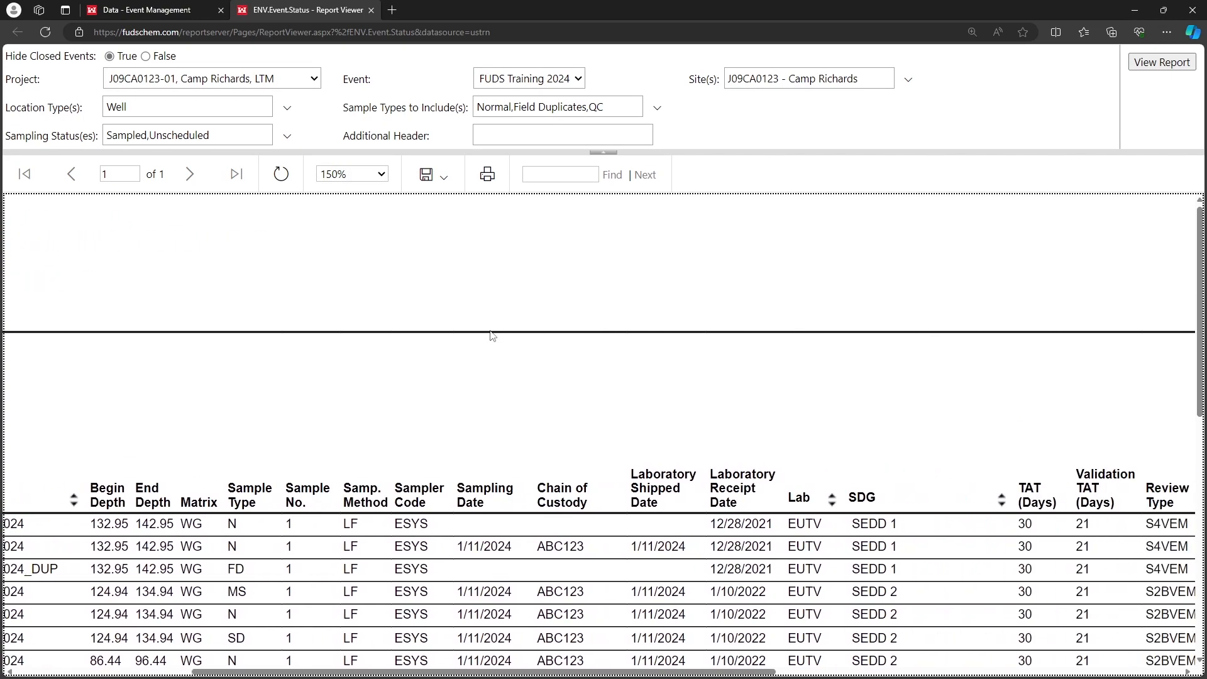
pyautogui.hscroll(5, 501, 335)
pyautogui.scroll(-4, 646, 323)
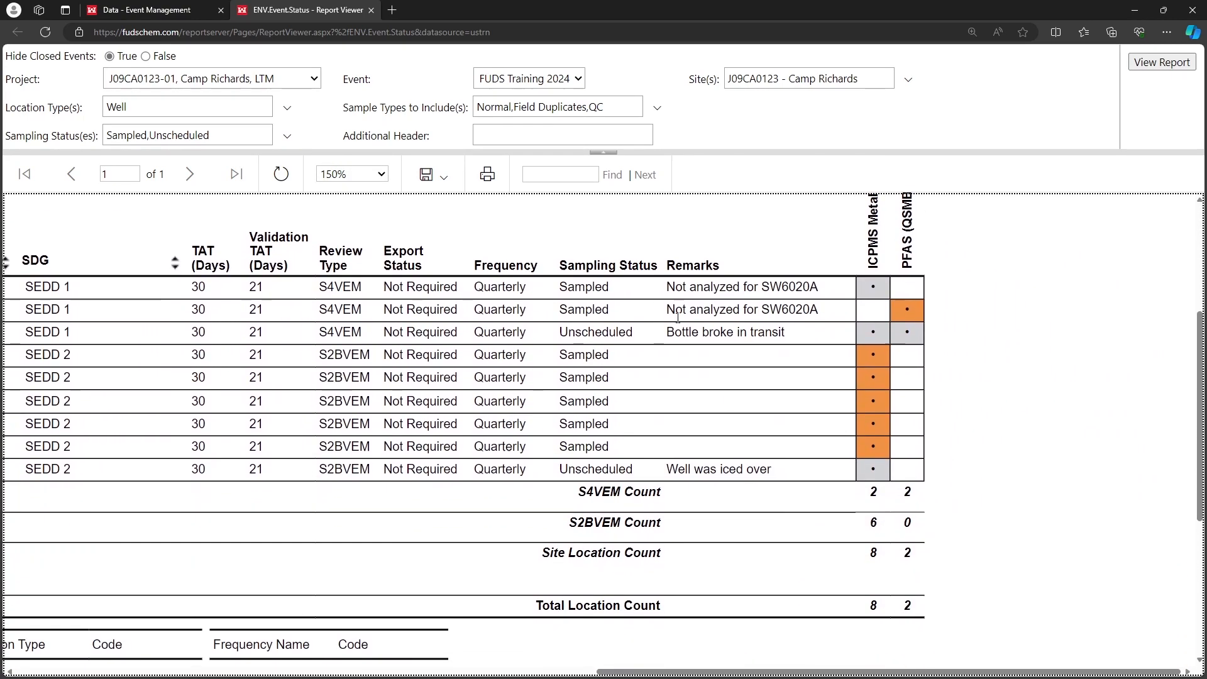